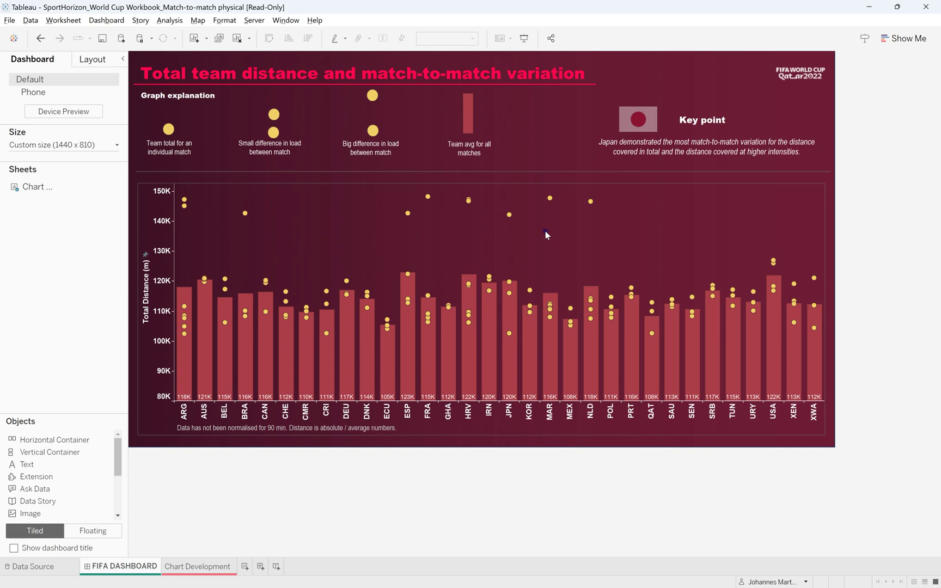
- Inspect the Physical Data connection options unchanged, then return to the FIFA DASHBOARD sheet
click(48, 567)
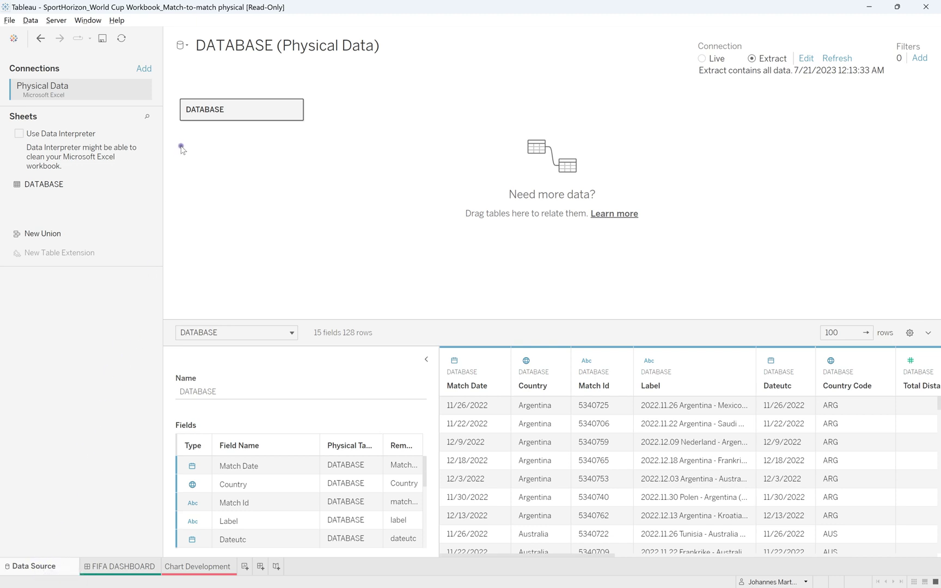
click(143, 89)
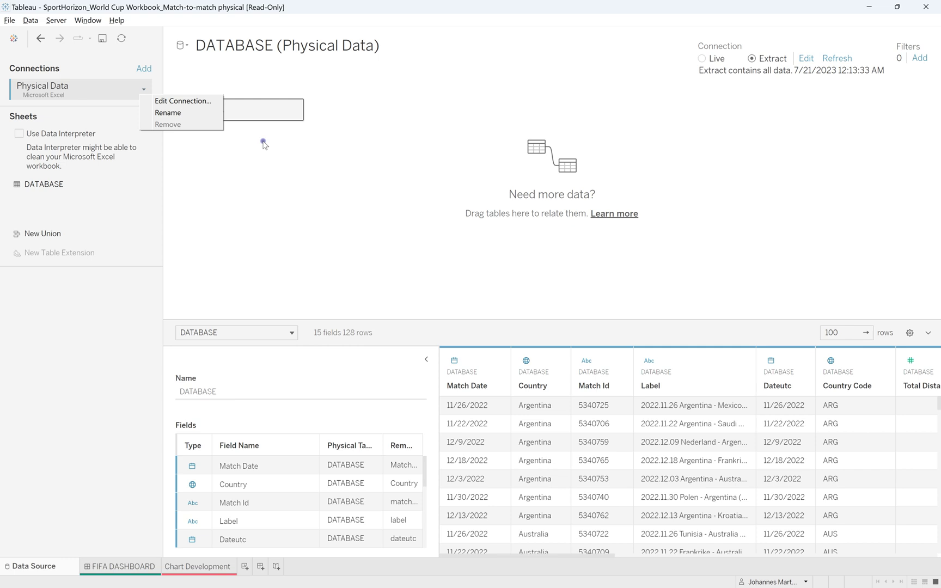
click(193, 100)
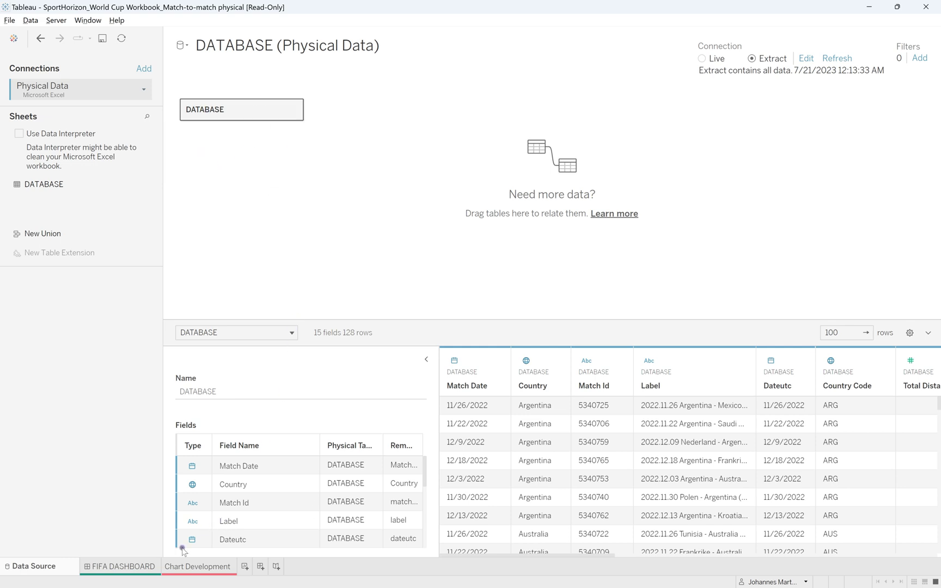
click(133, 569)
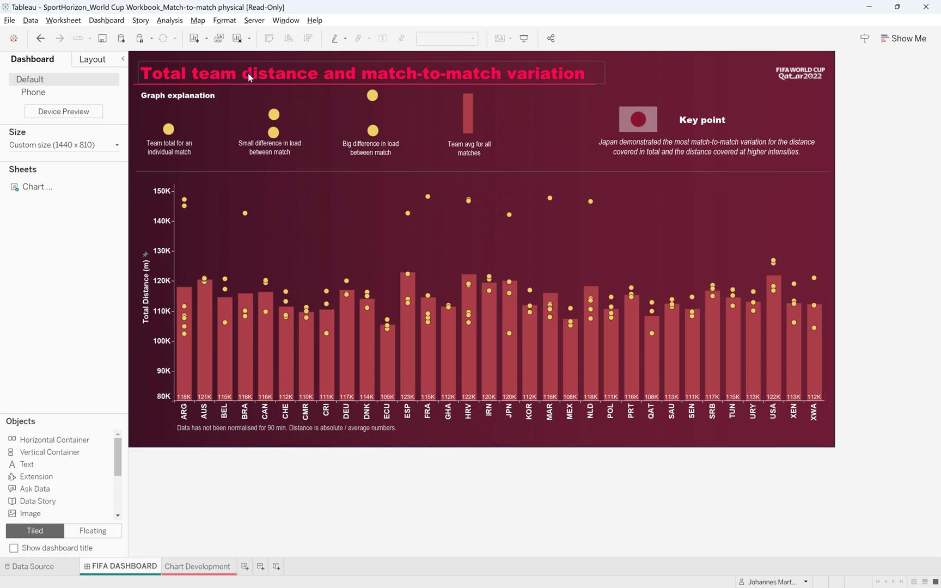
- Try editing the dashboard title and adding a text object, discarding both changes
double_click(332, 74)
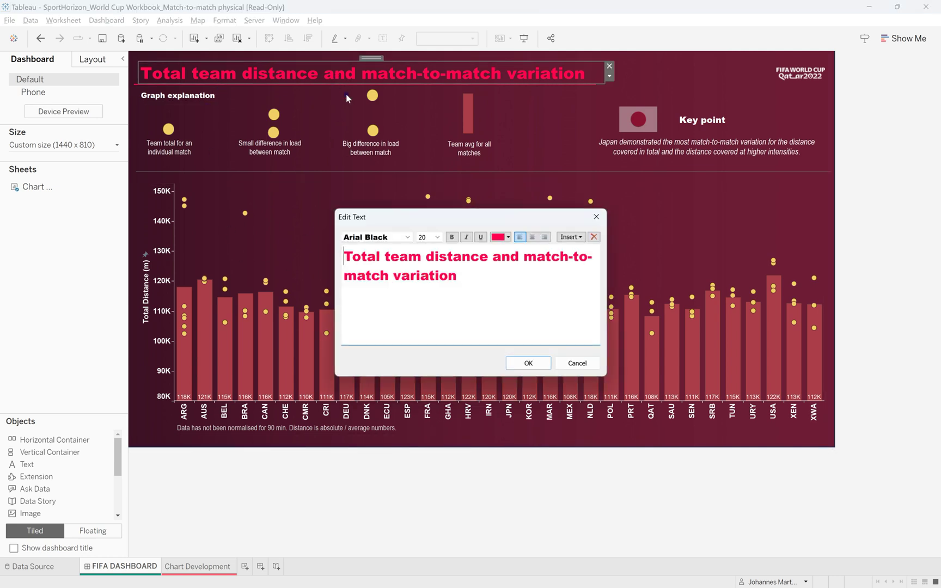
drag(502, 290, 338, 251)
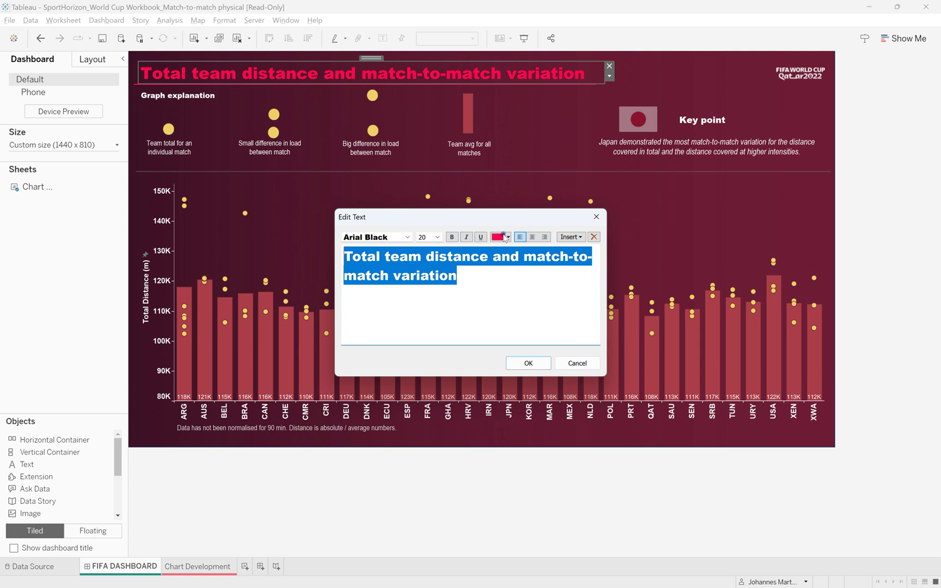
click(577, 363)
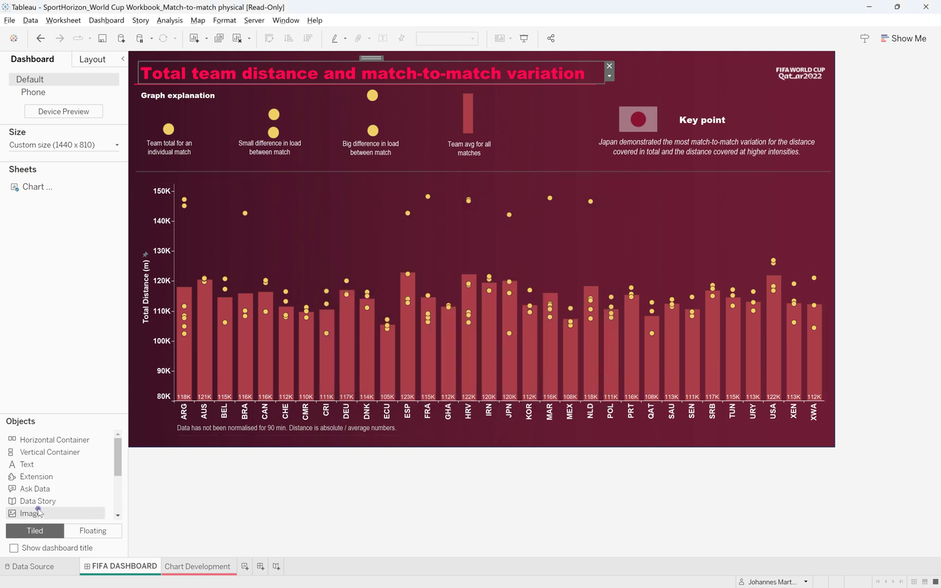
drag(30, 464, 330, 216)
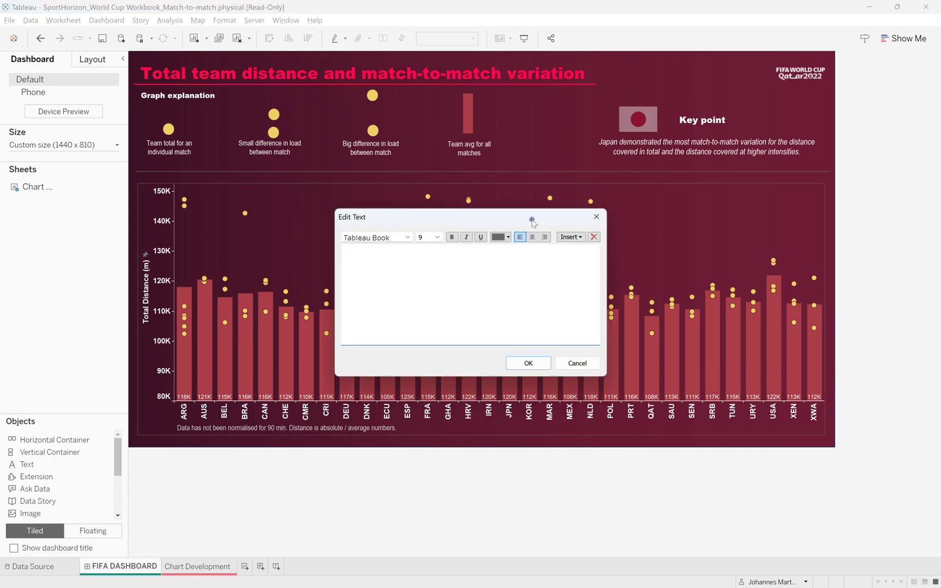
click(597, 217)
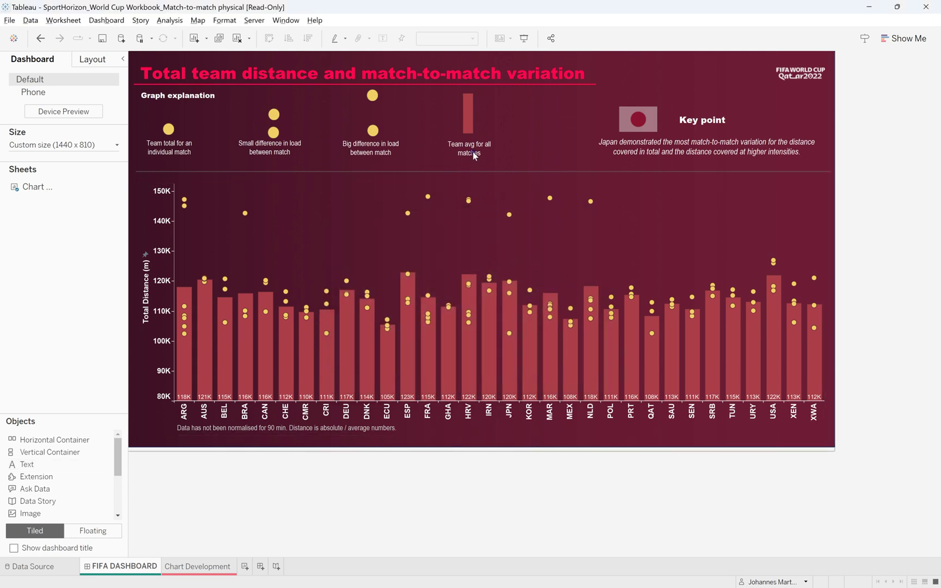
- Select the legend and Key point texts in turn, then the Team avg bar image
click(198, 145)
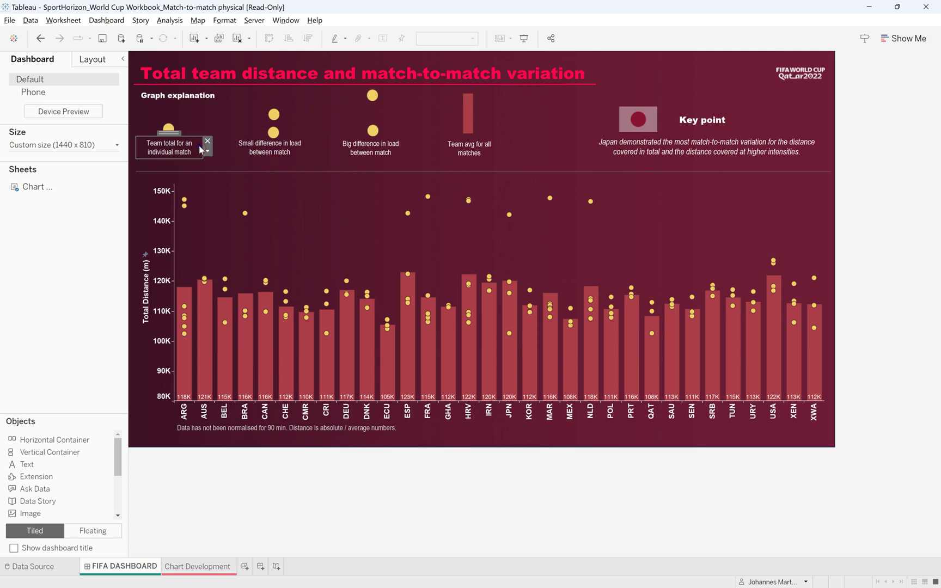
click(196, 99)
click(653, 152)
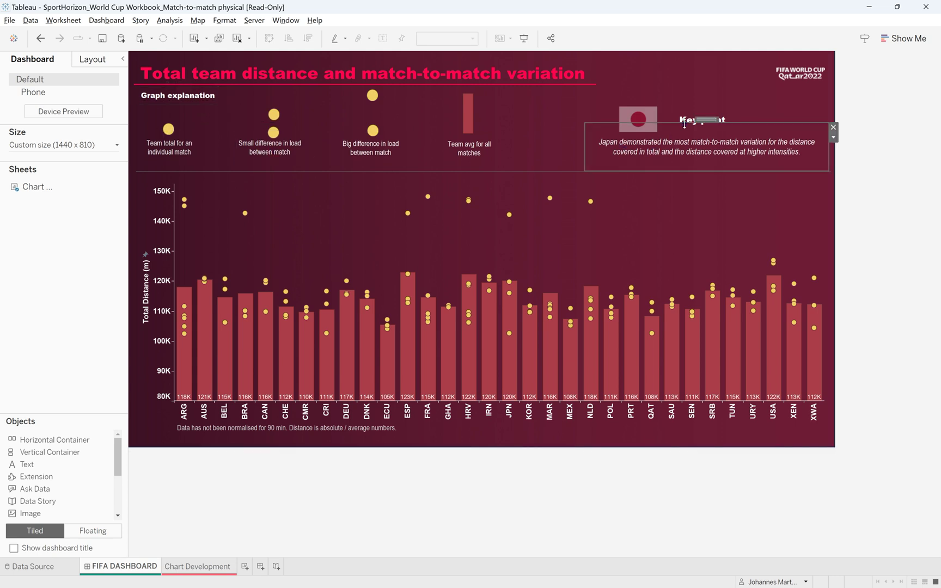
click(689, 121)
click(867, 139)
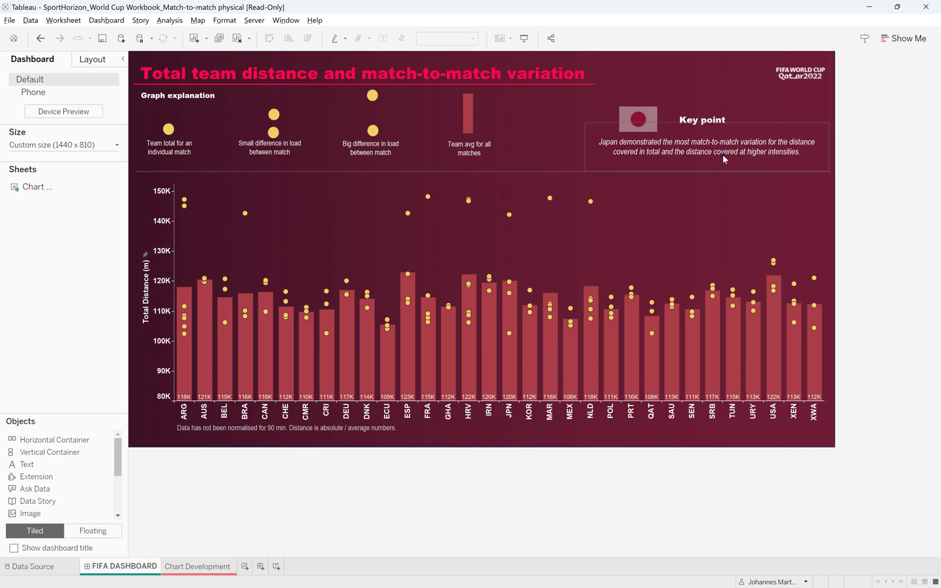
click(468, 109)
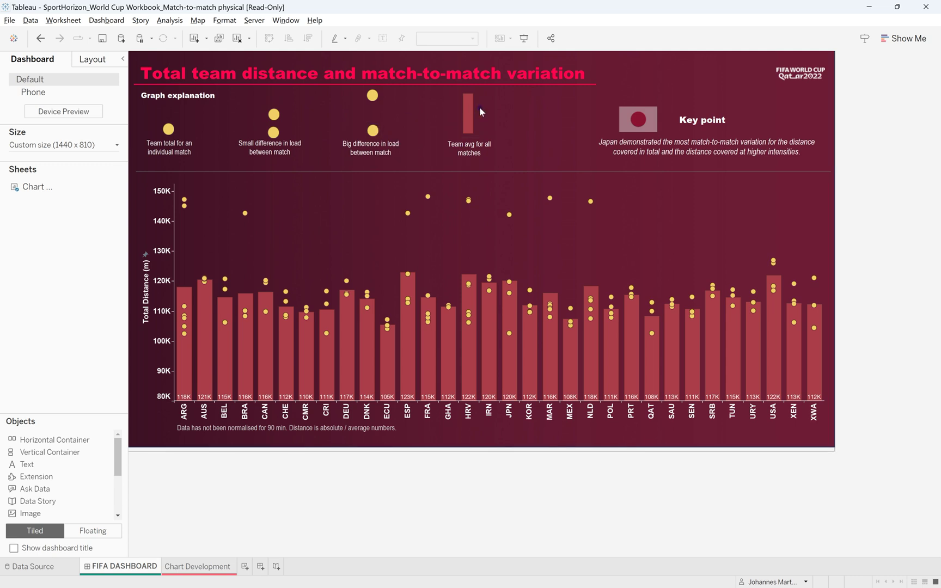
- In Layout, select the yellow circle items, resize one to 403x300, then undo it
click(87, 60)
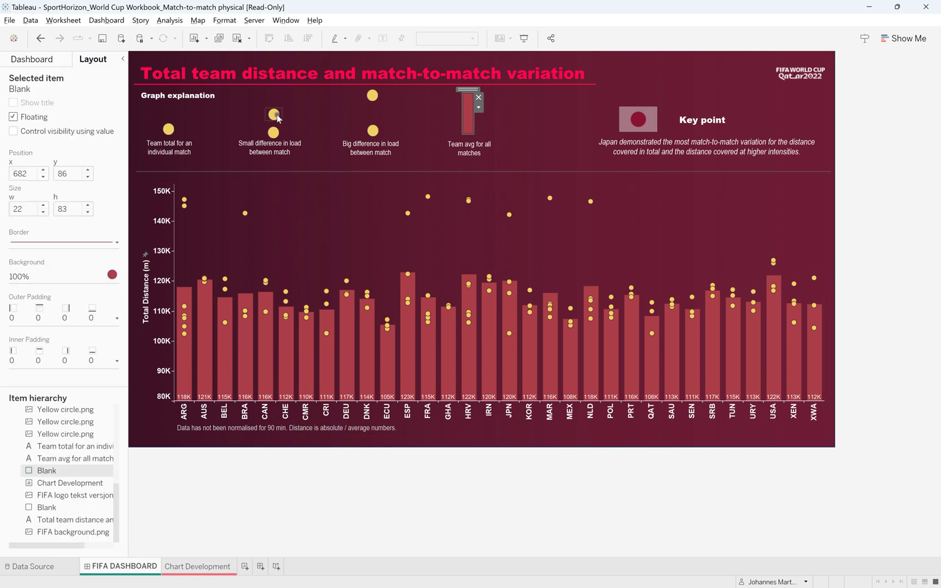
click(275, 115)
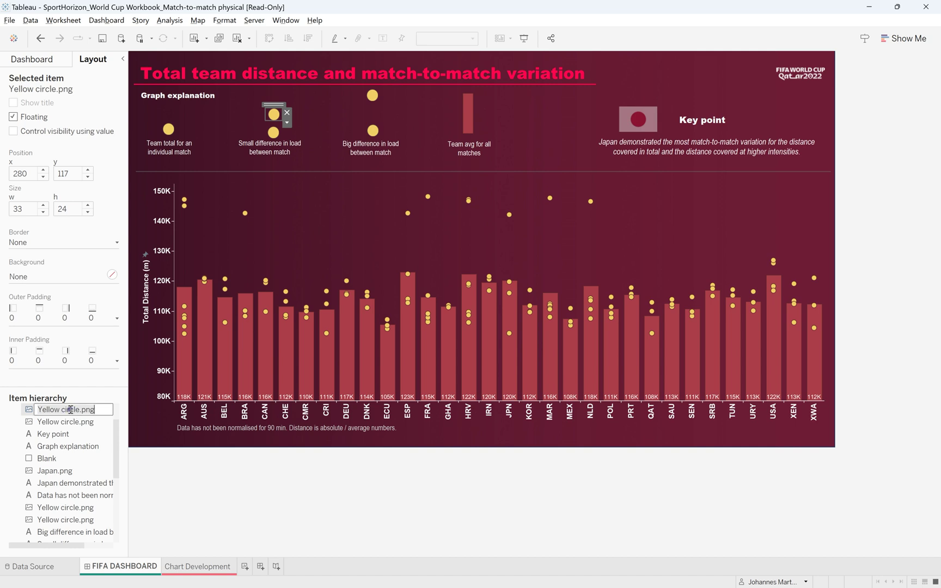
click(109, 434)
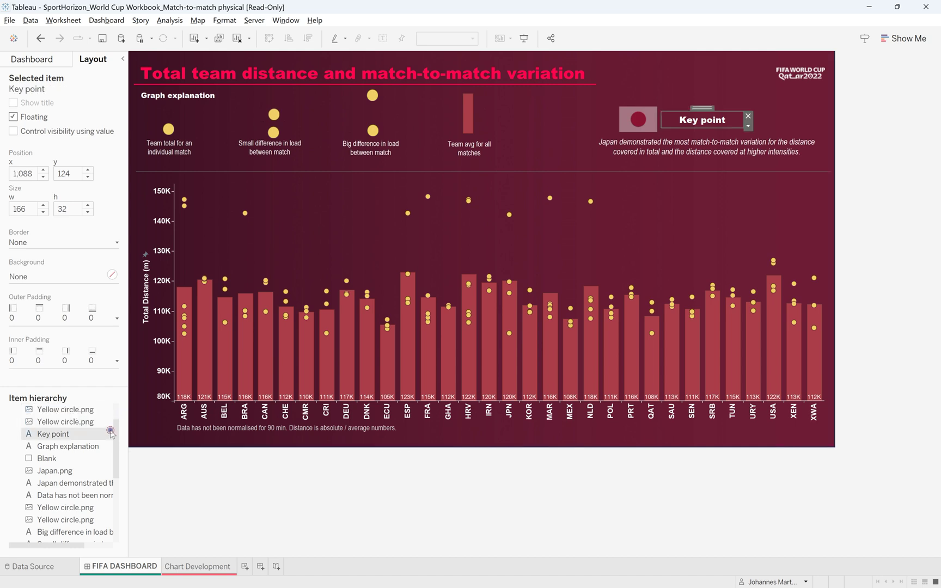
click(88, 411)
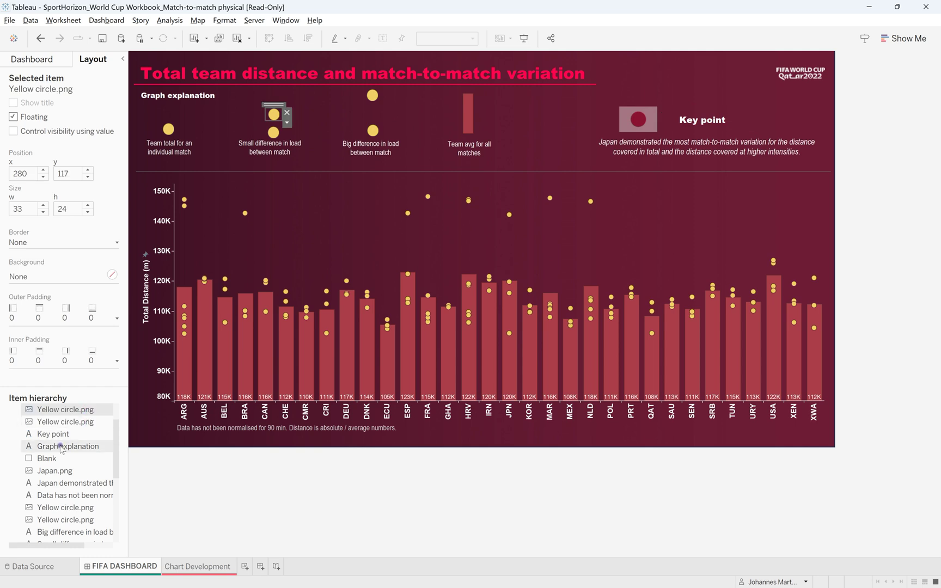
drag(283, 121, 463, 255)
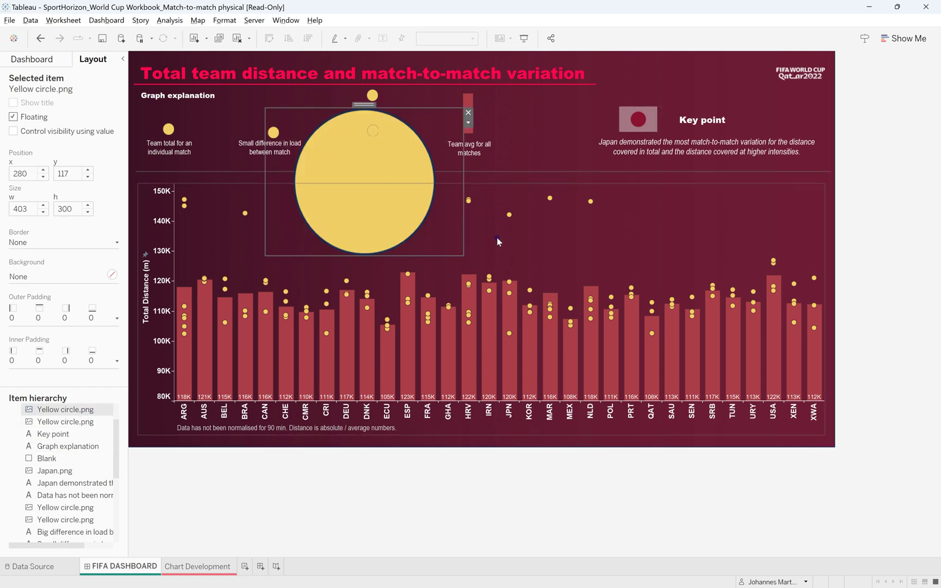
key(ctrl+z)
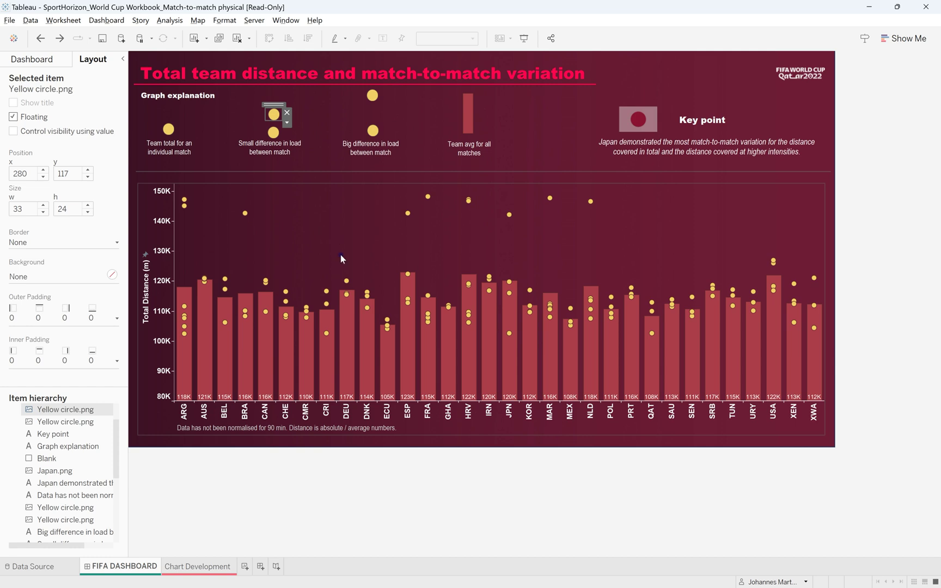
- Select the FIFA background, Japan flag and Chart Development items in the Item hierarchy
click(323, 99)
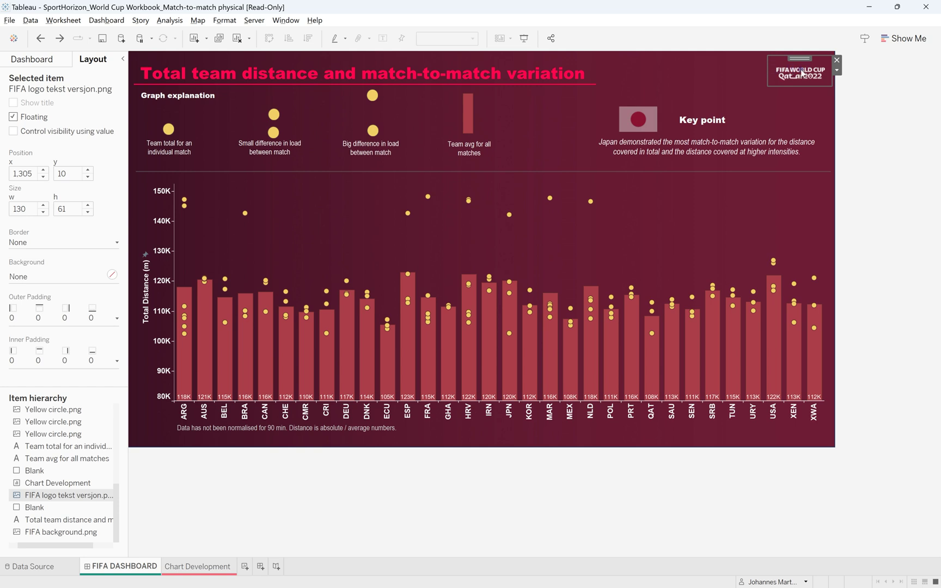
click(633, 120)
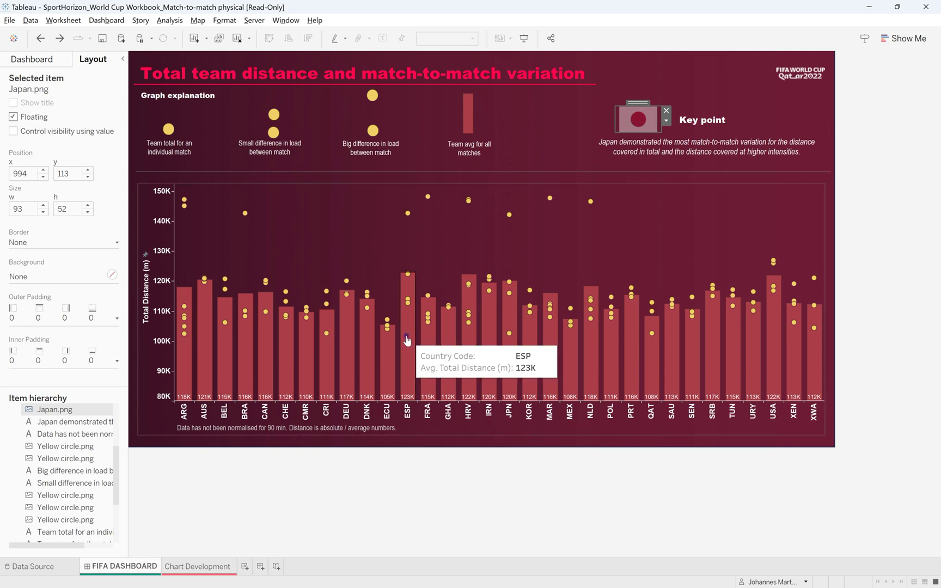
click(309, 216)
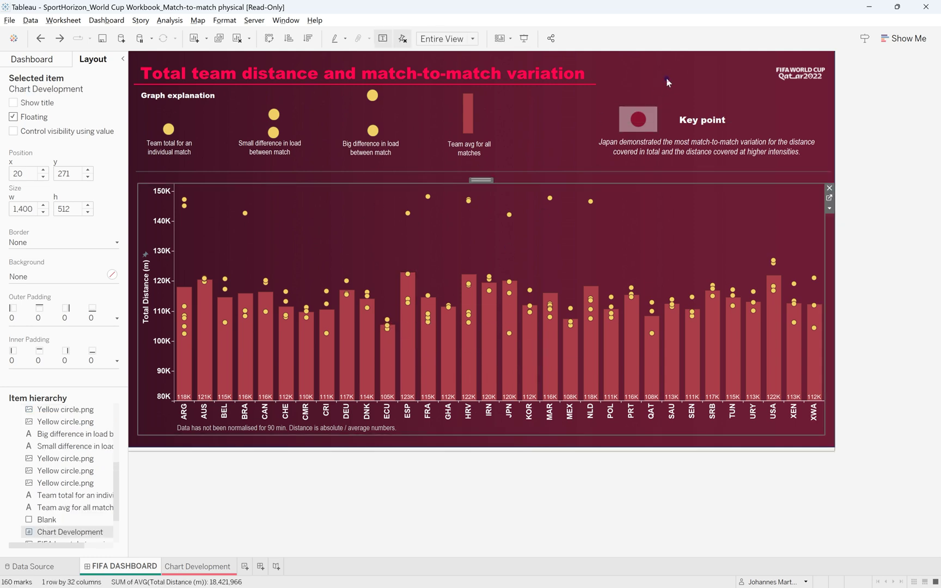
click(659, 92)
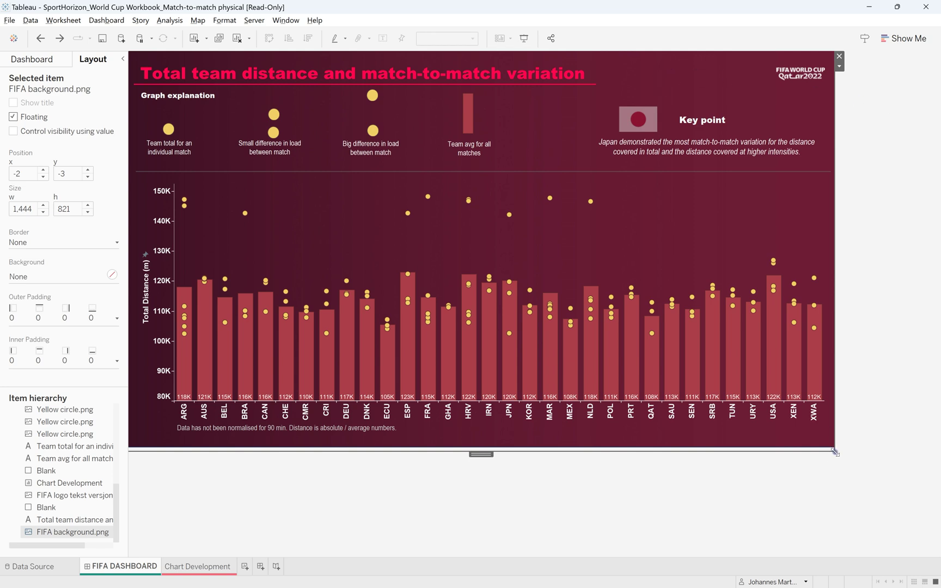
- Nudge the FIFA background size, adjust the side panel width, and open the Chart Development worksheet
mouse_move(835, 452)
mouse_down()
mouse_move(765, 409)
mouse_move(583, 331)
mouse_move(813, 423)
mouse_move(855, 456)
mouse_move(836, 390)
mouse_move(837, 454)
mouse_up()
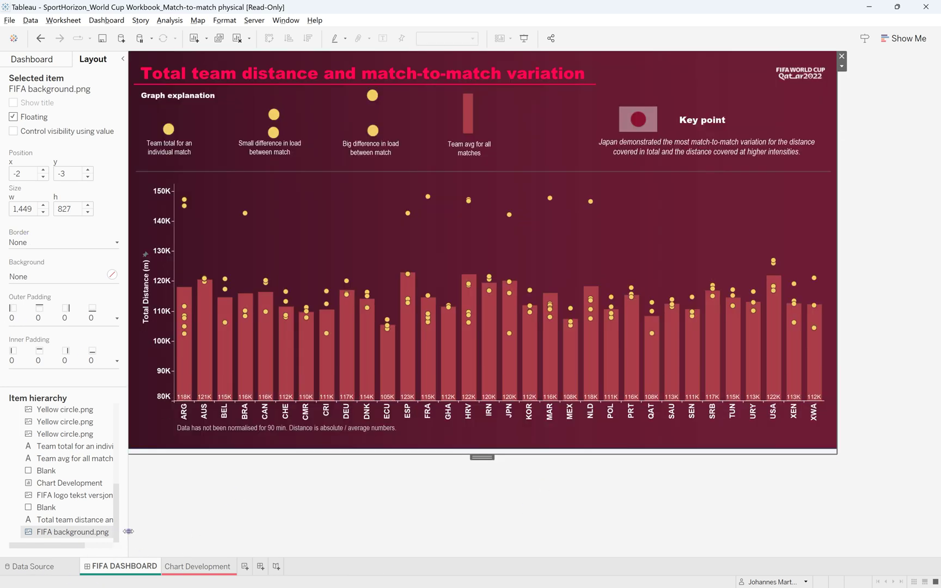
drag(128, 531, 186, 528)
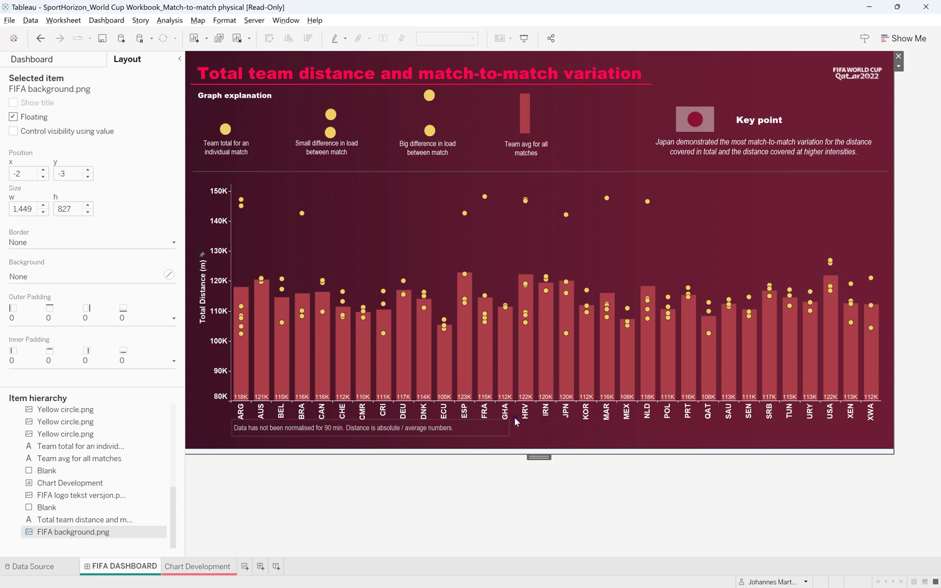
drag(184, 455, 152, 456)
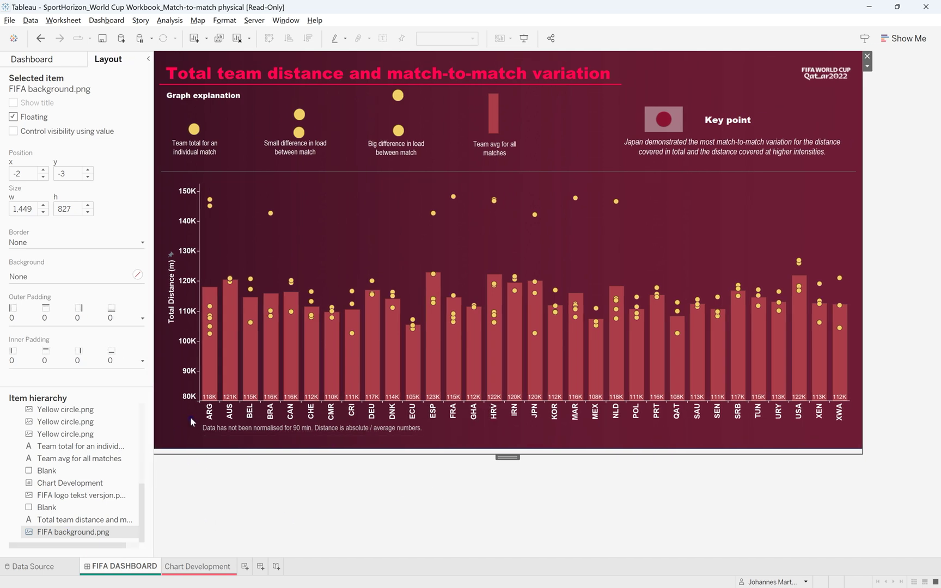
click(306, 220)
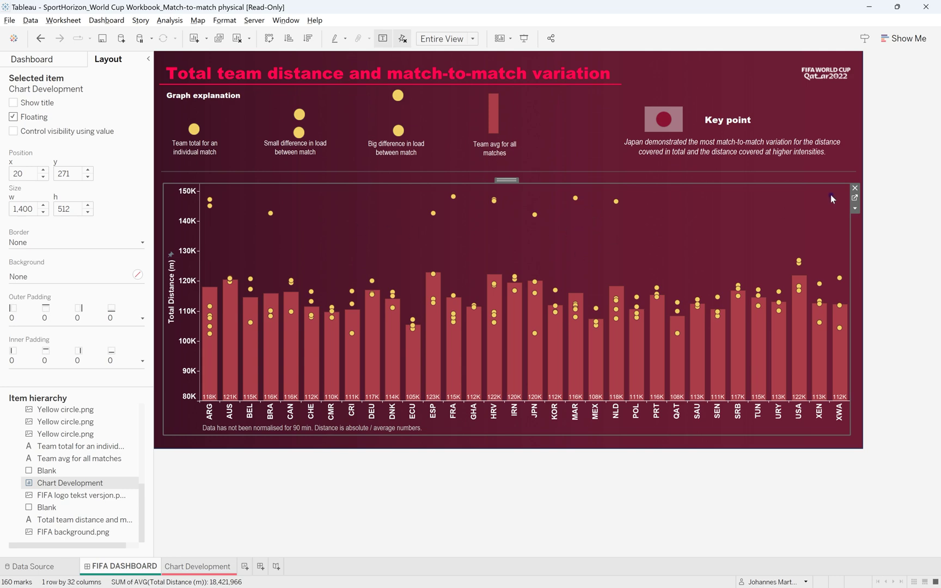
click(854, 198)
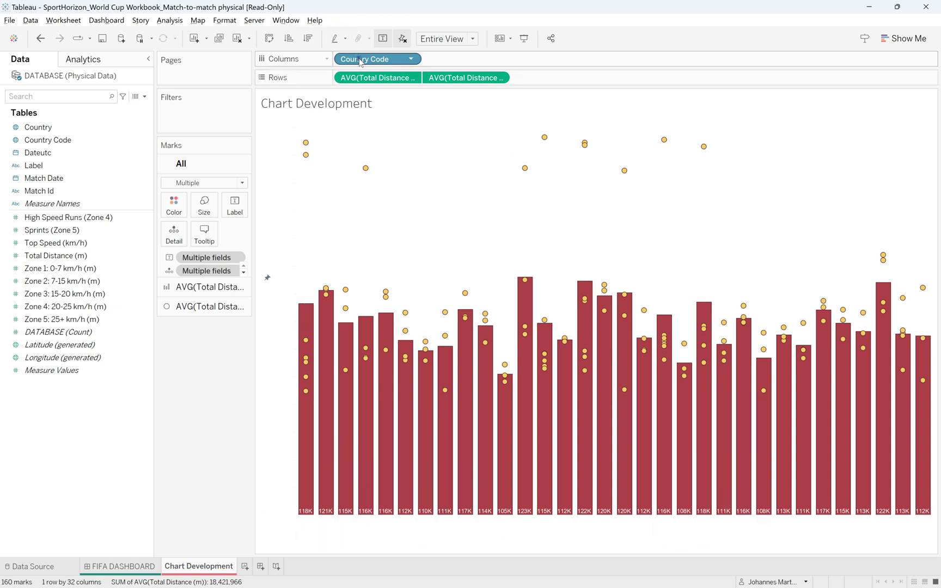
drag(360, 61, 303, 62)
click(218, 287)
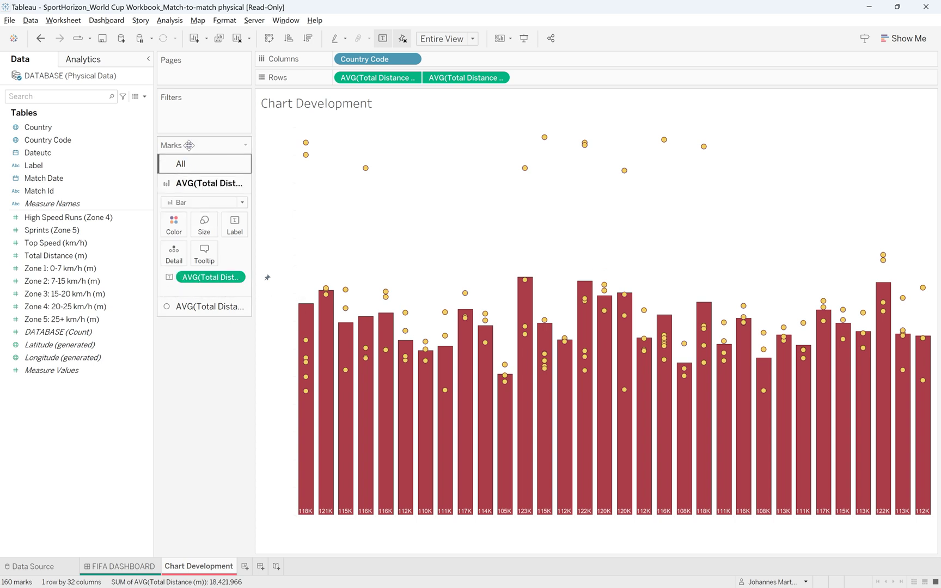
click(201, 202)
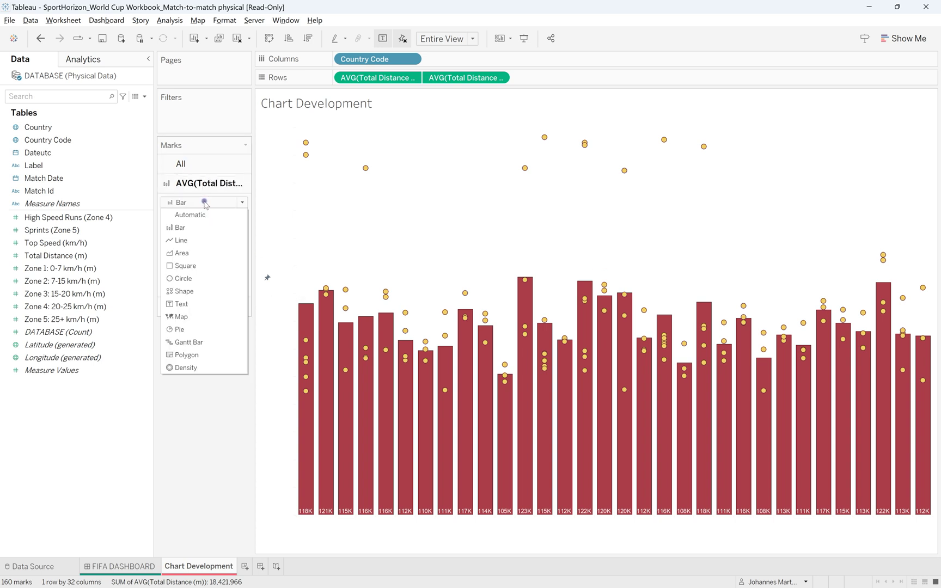
click(202, 203)
click(198, 308)
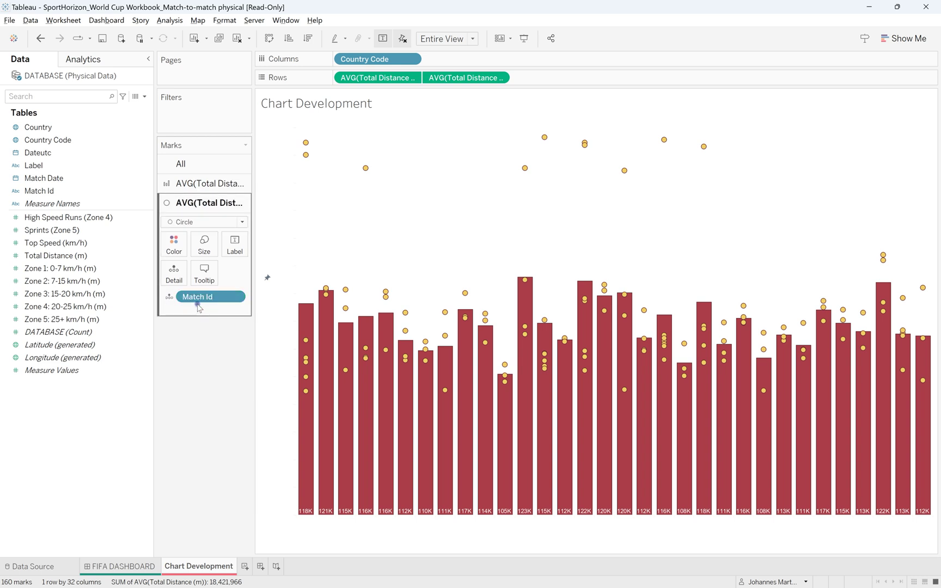
- Drop the second AVG(Total Distance) from Rows, duplicate the first, and make the copy a dual axis
click(196, 376)
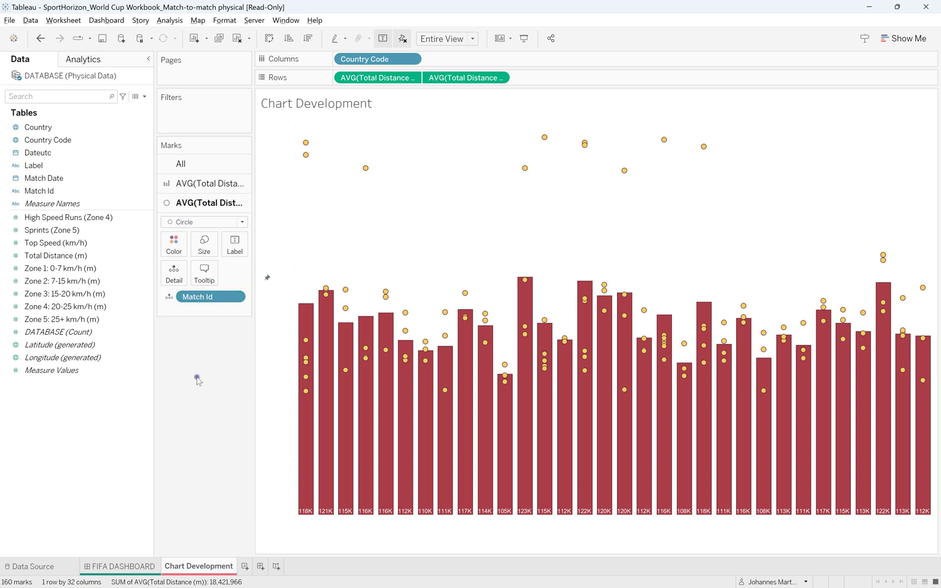
drag(452, 79, 225, 388)
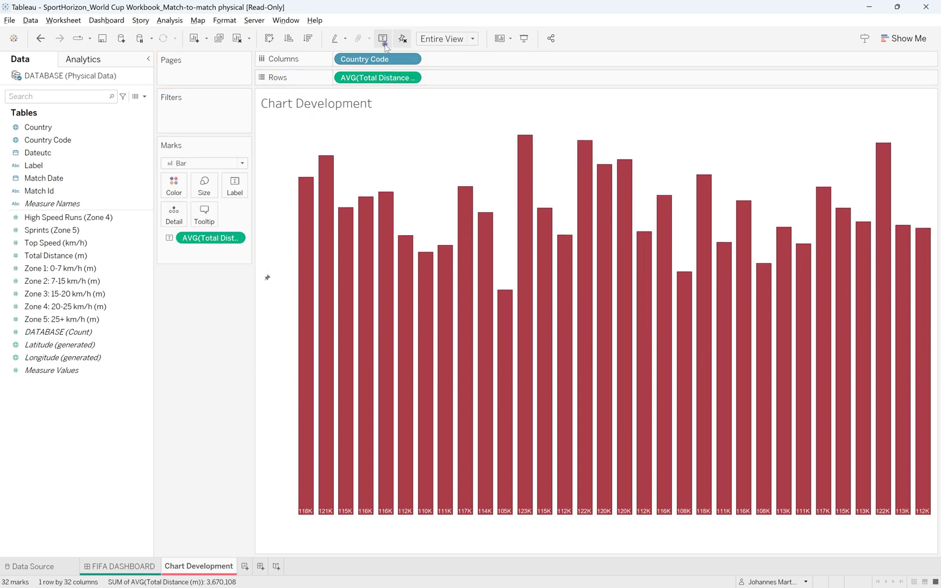
drag(365, 77, 459, 82)
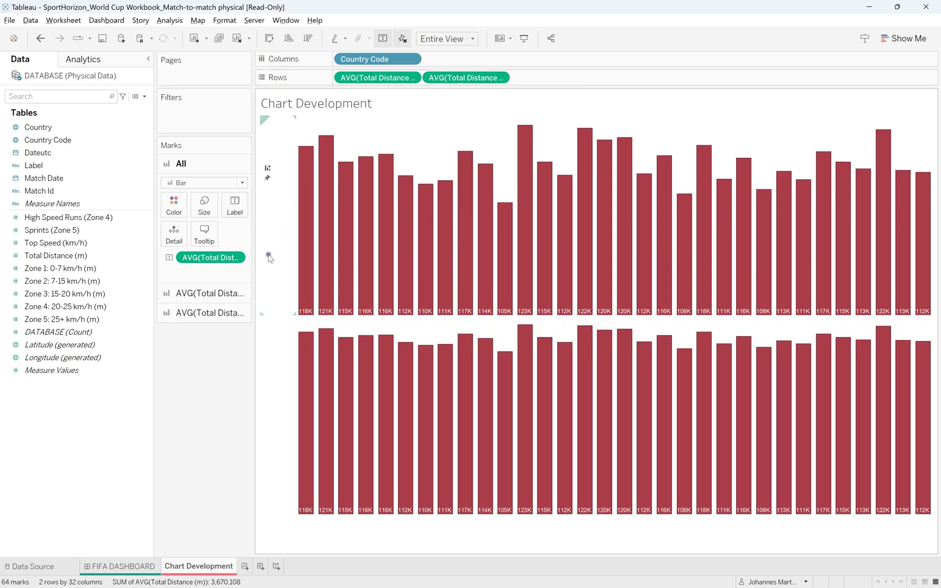
mouse_move(325, 372)
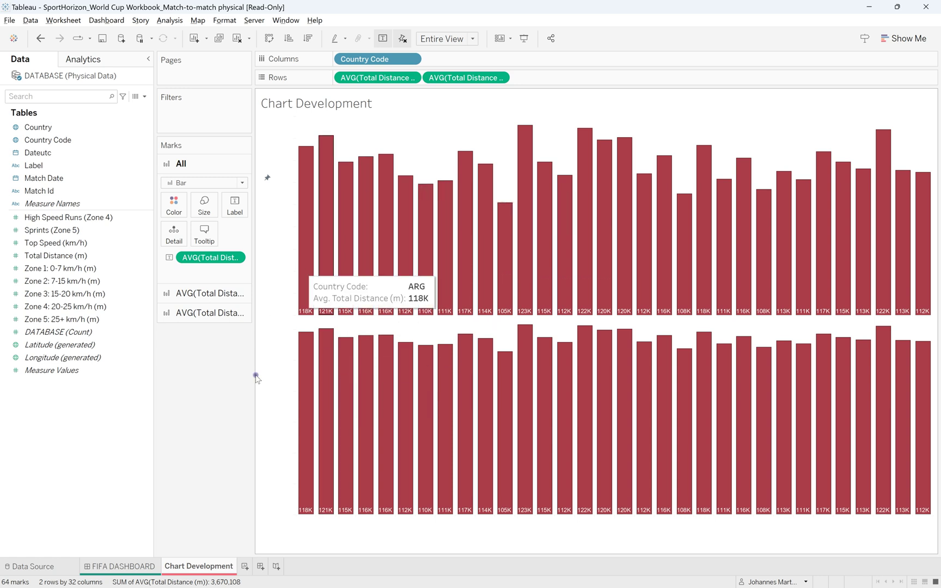
right_click(452, 80)
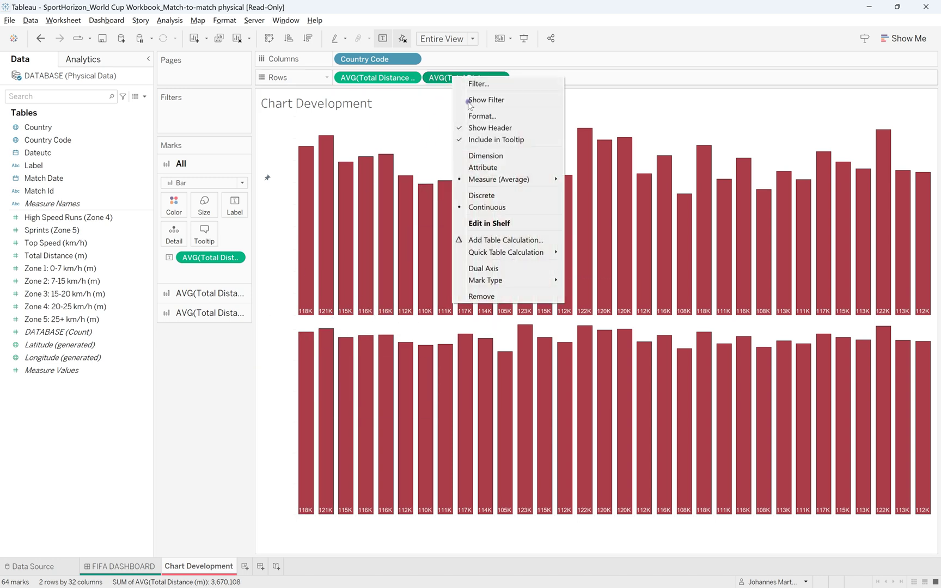
click(499, 271)
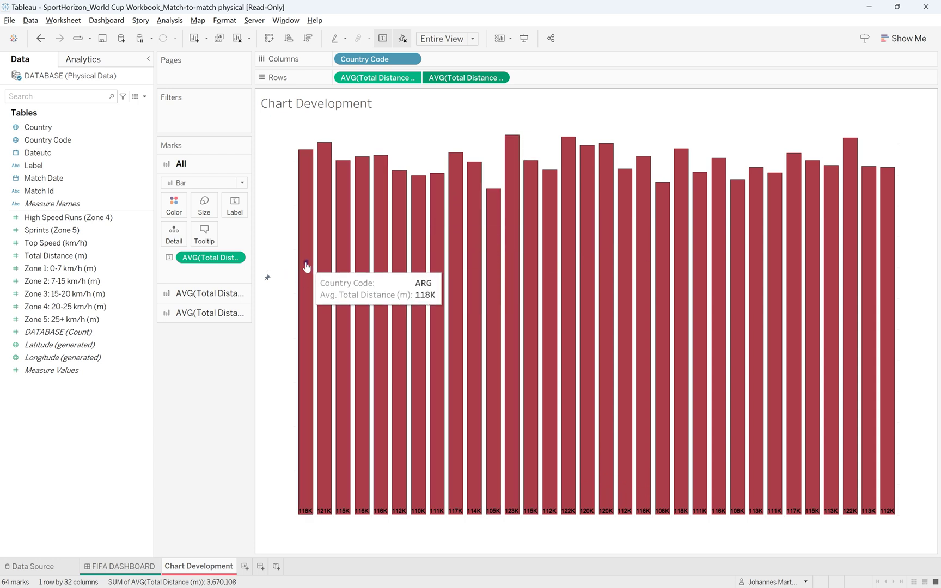
- Set the second AVG(Total Distance) layer's mark type to Circle, after briefly trying Shape and Line
click(221, 312)
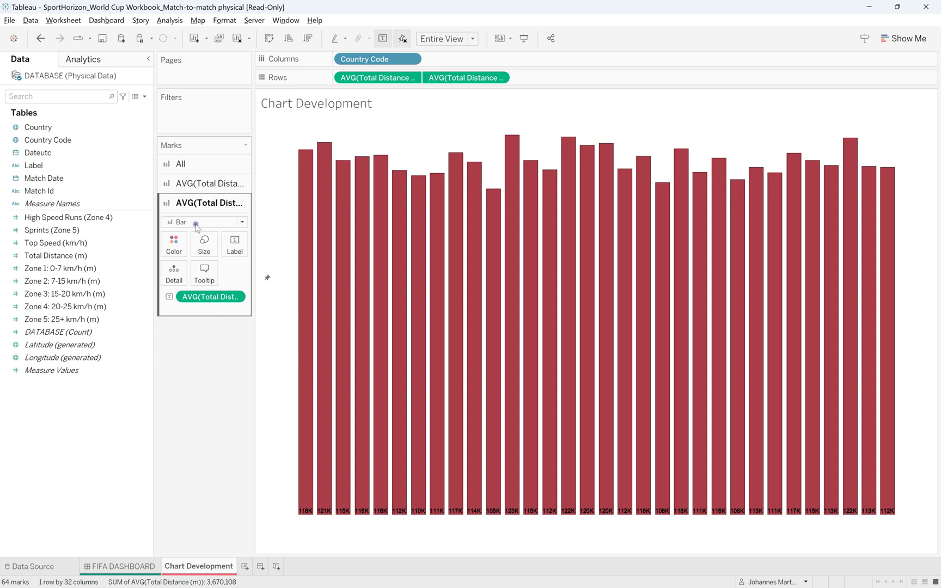
click(189, 223)
click(189, 303)
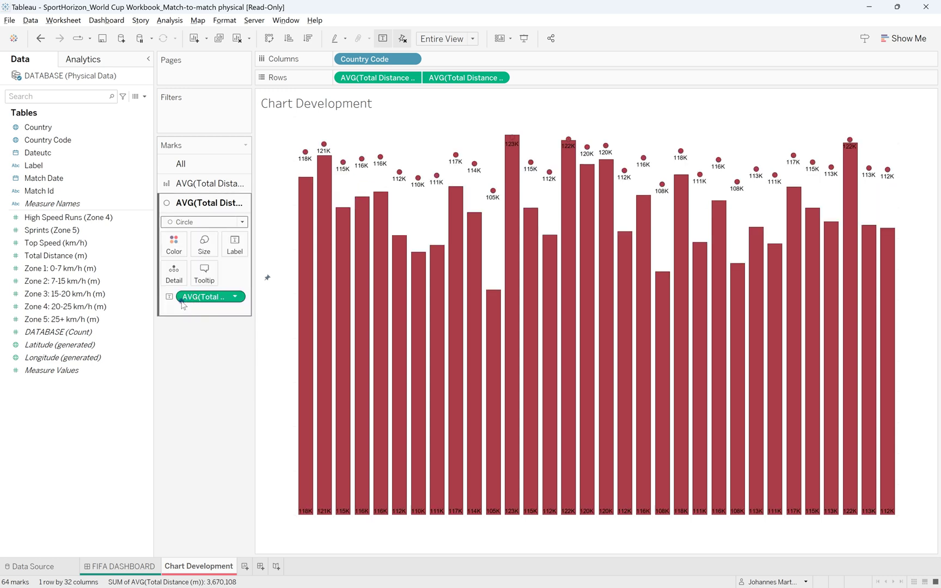
click(194, 222)
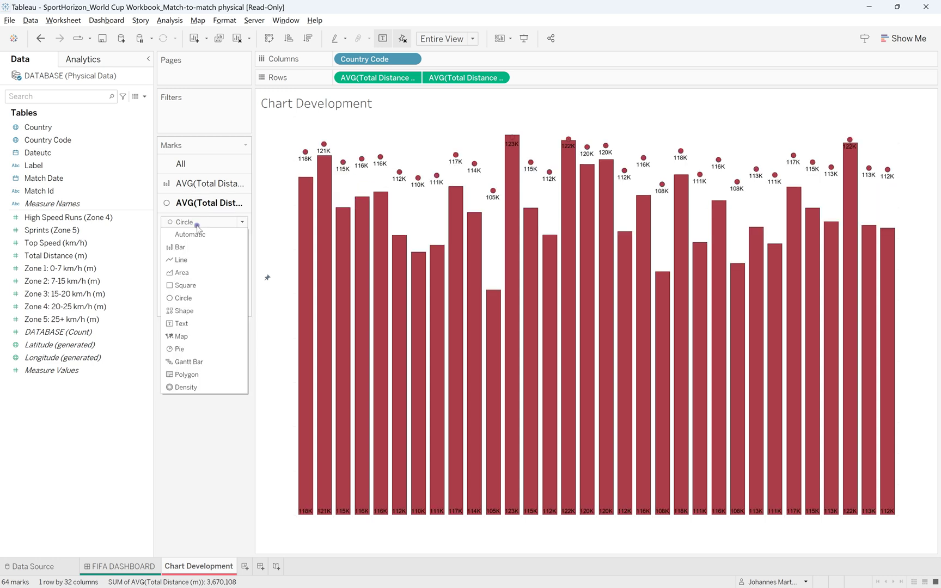
click(193, 311)
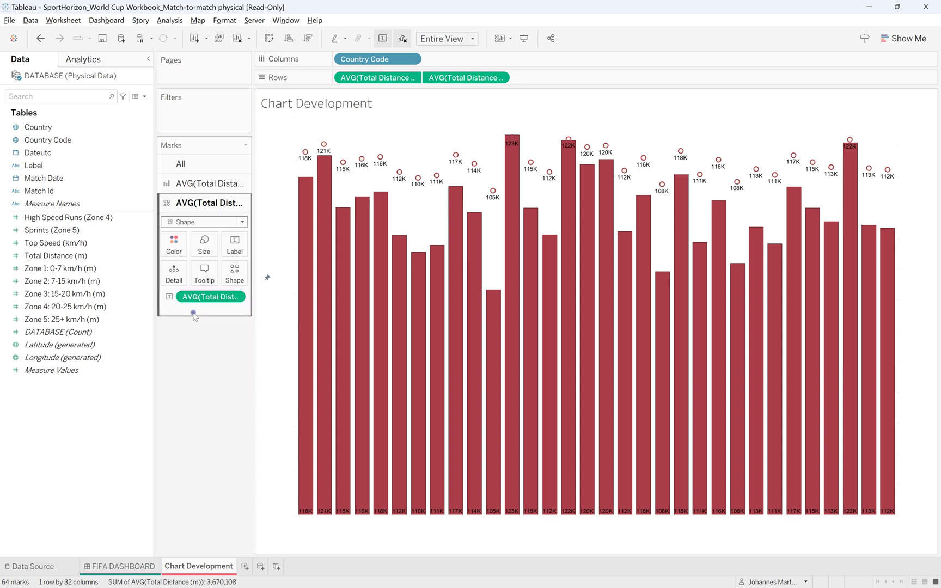
click(190, 223)
click(185, 260)
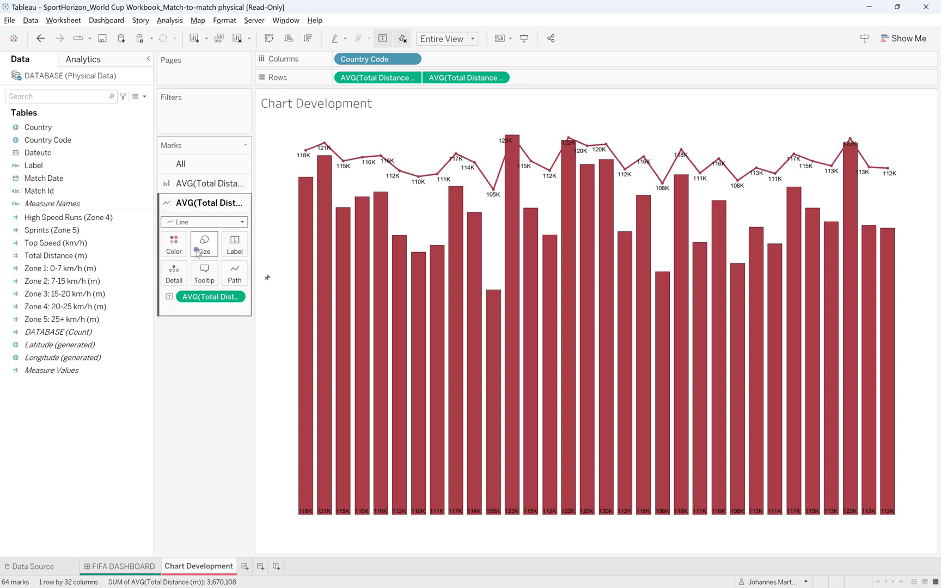
click(201, 220)
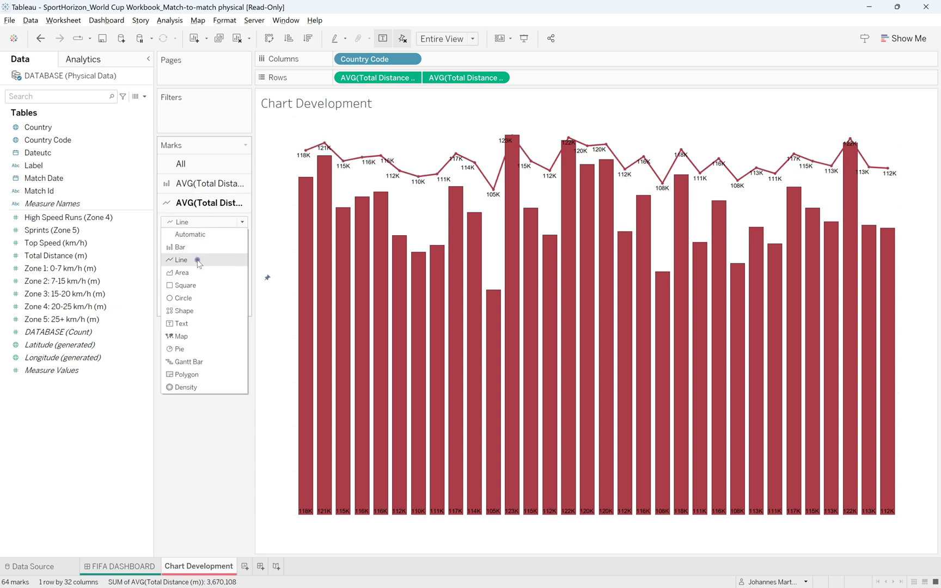
click(191, 298)
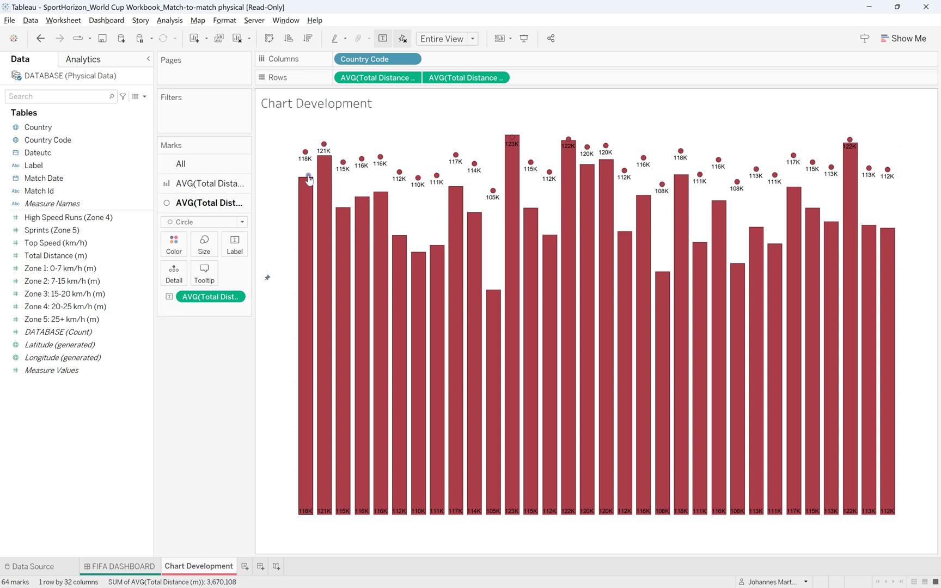
mouse_move(306, 157)
mouse_move(301, 193)
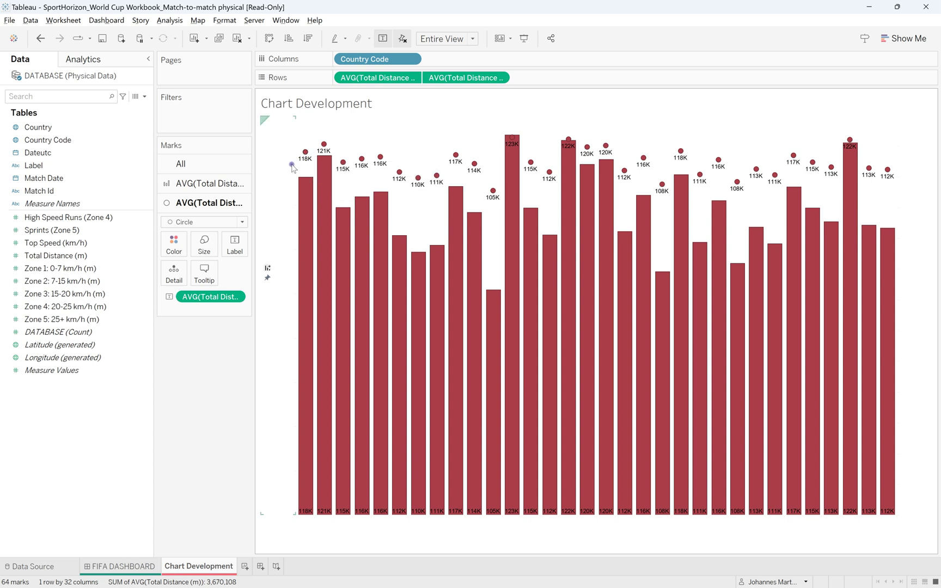
- Format the left distance axis font as Arial 9pt
click(306, 155)
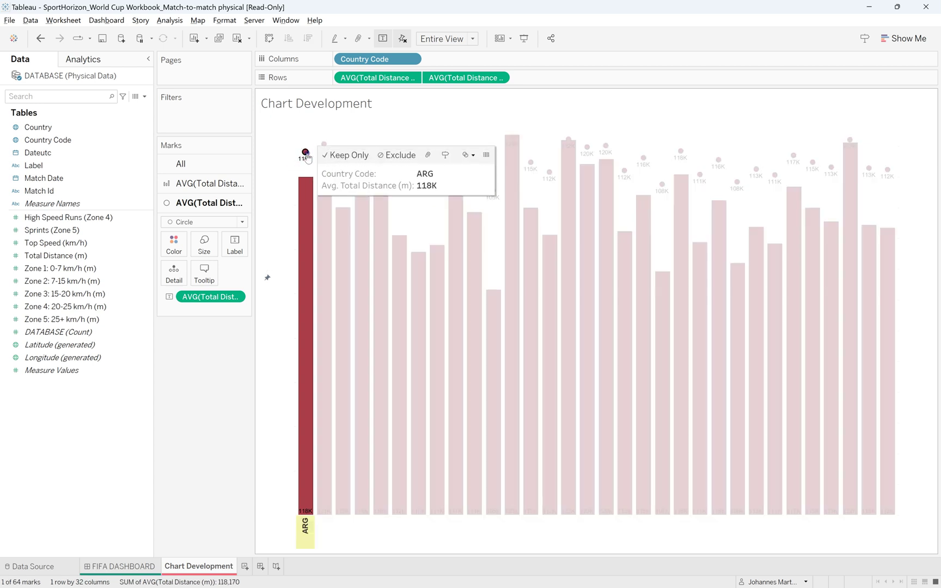
click(306, 155)
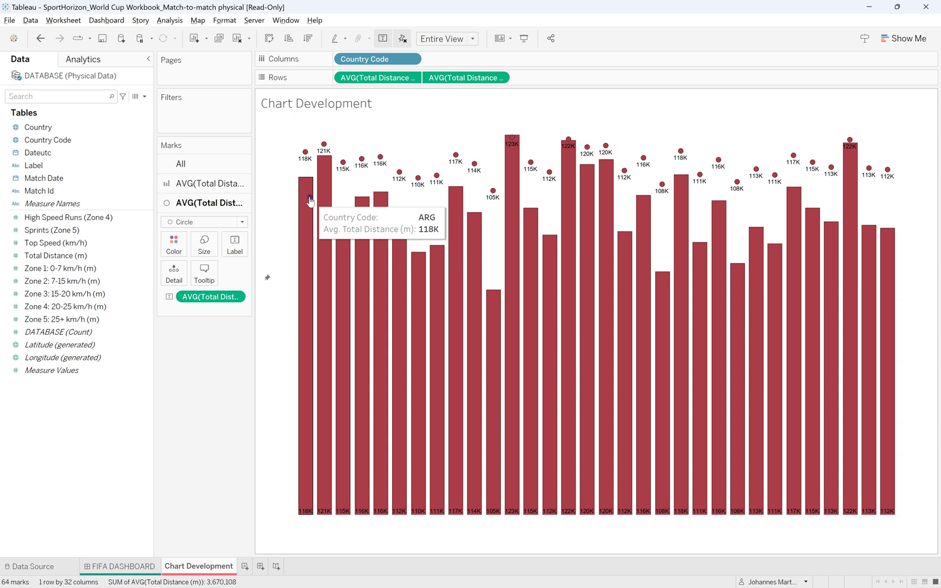
right_click(281, 203)
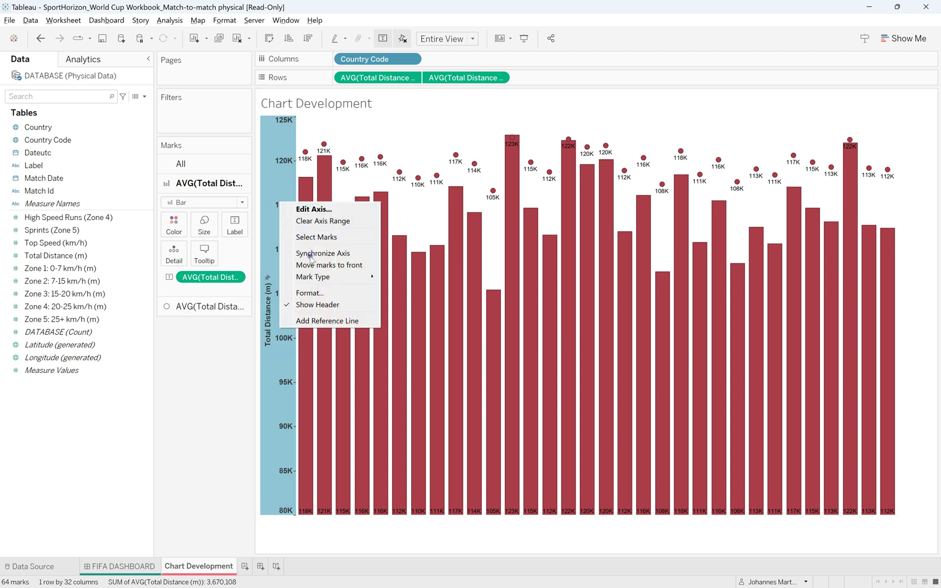
click(322, 293)
click(81, 132)
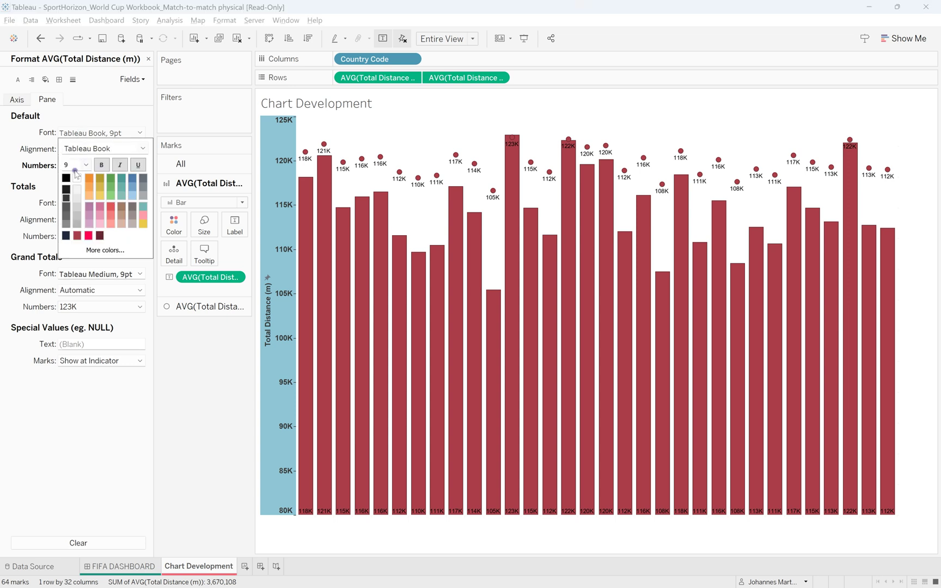
click(18, 98)
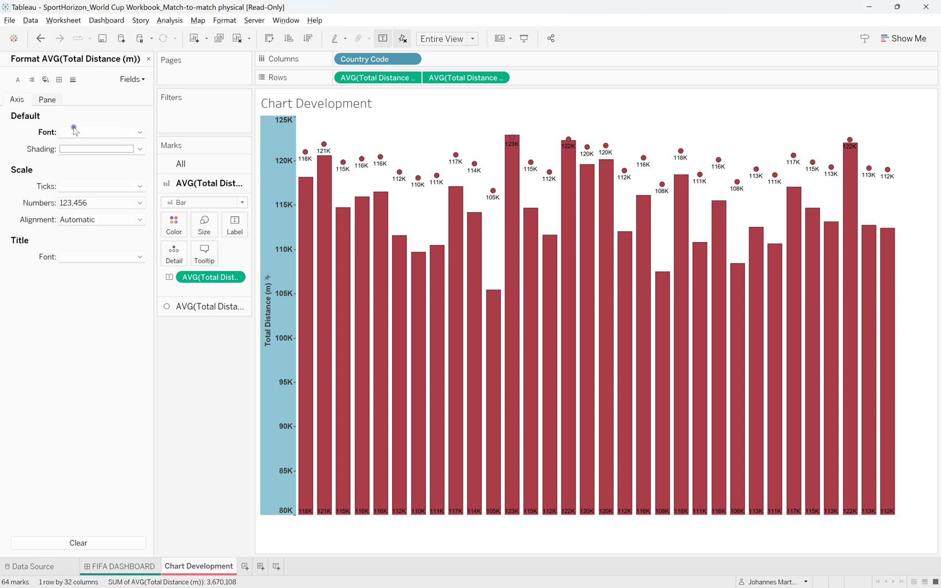
click(79, 132)
click(67, 180)
click(201, 377)
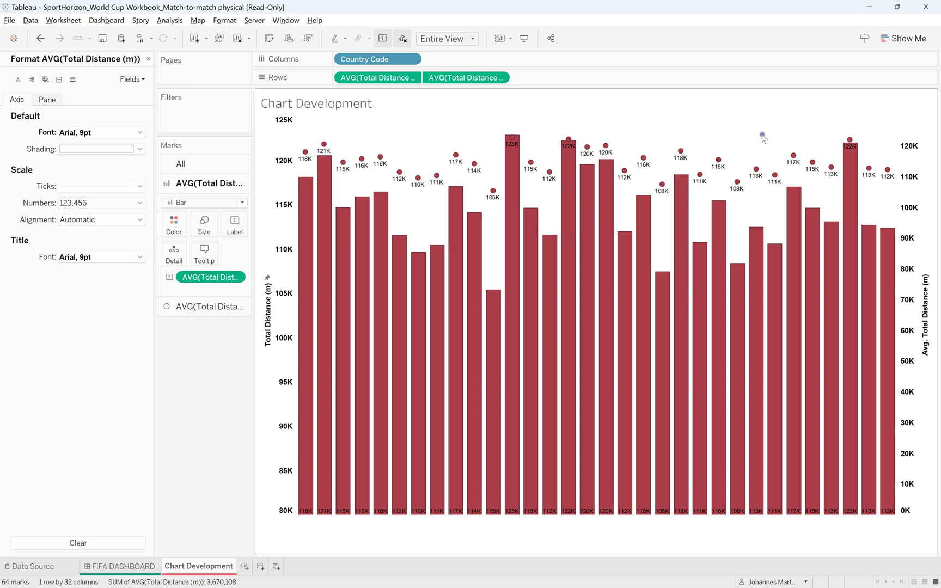
- Synchronize the right axis with the left so both run 80K–125K
right_click(910, 158)
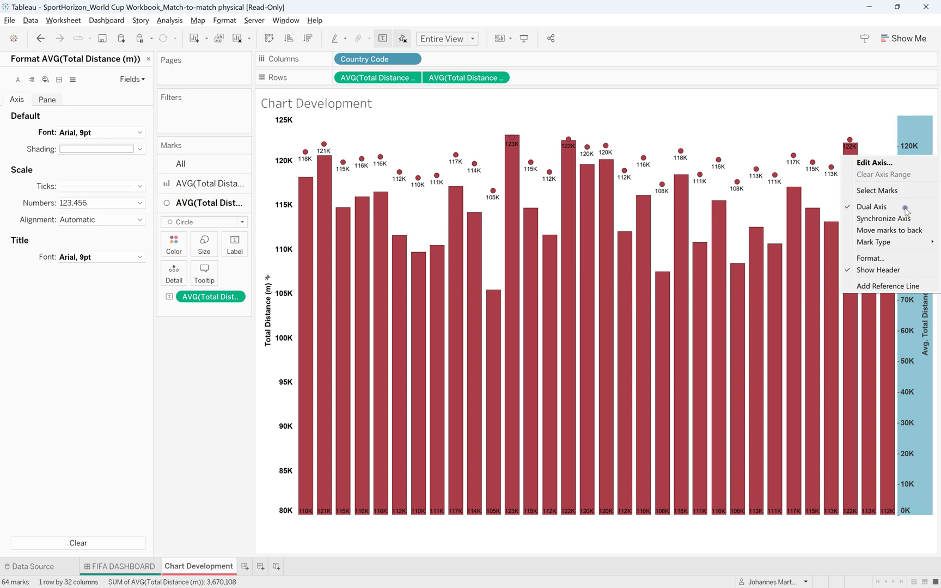
click(883, 218)
click(436, 154)
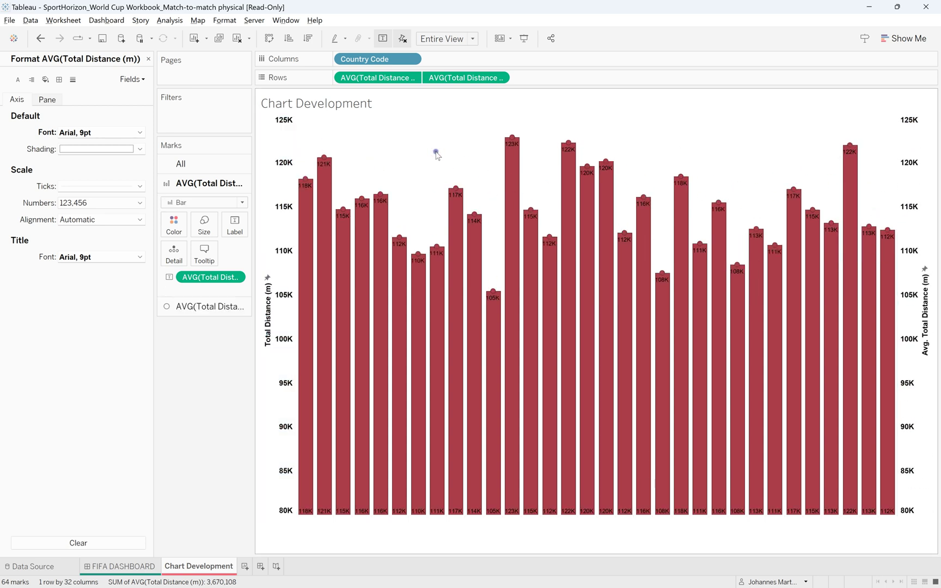
click(199, 307)
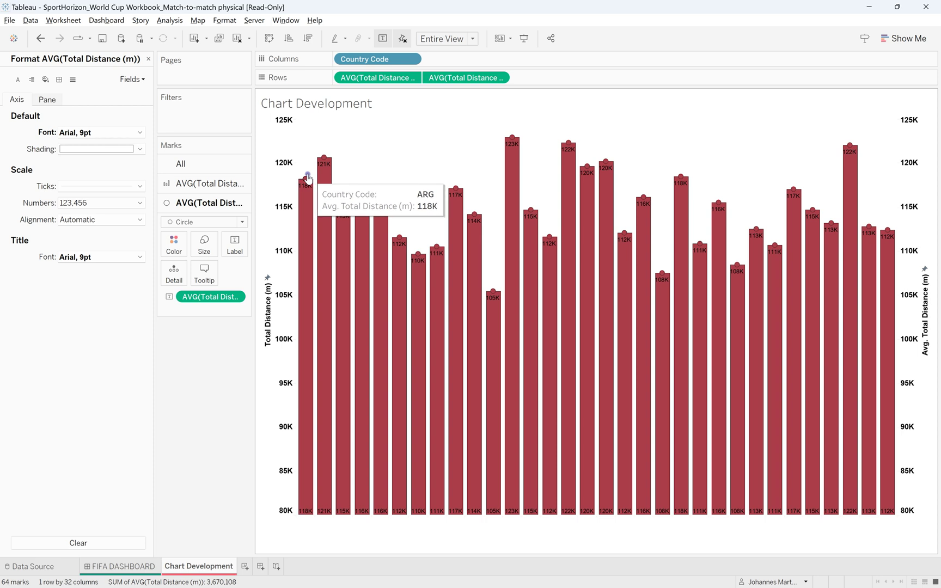
click(146, 59)
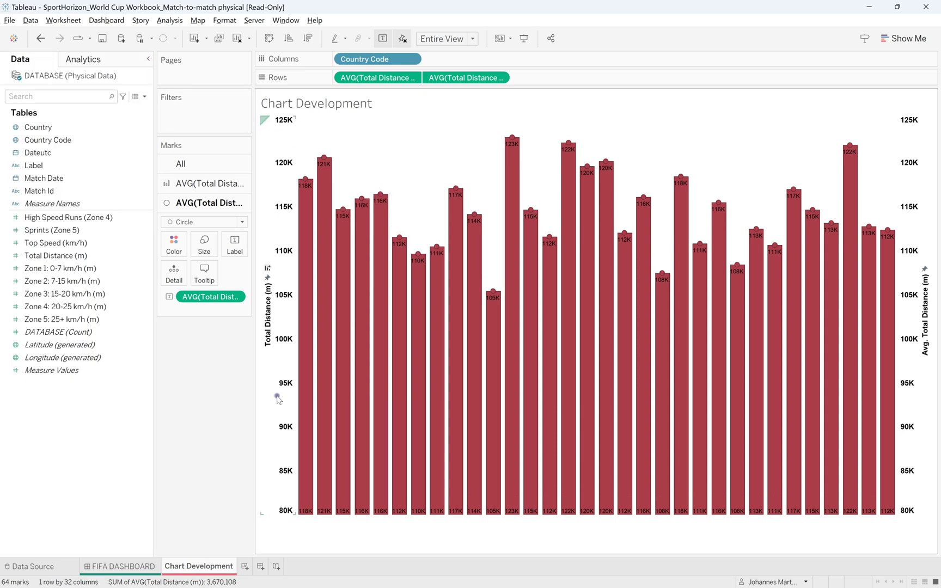
- Put Match Id on the circle layer's Detail and colour the circles yellow-orange
mouse_move(44, 191)
mouse_down()
mouse_move(54, 186)
mouse_move(32, 191)
mouse_up()
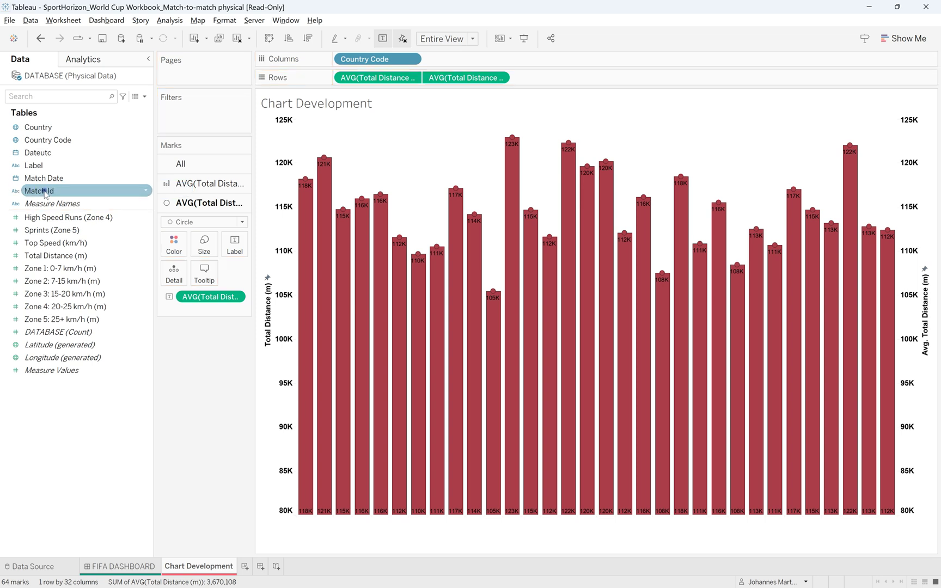
drag(44, 191, 174, 275)
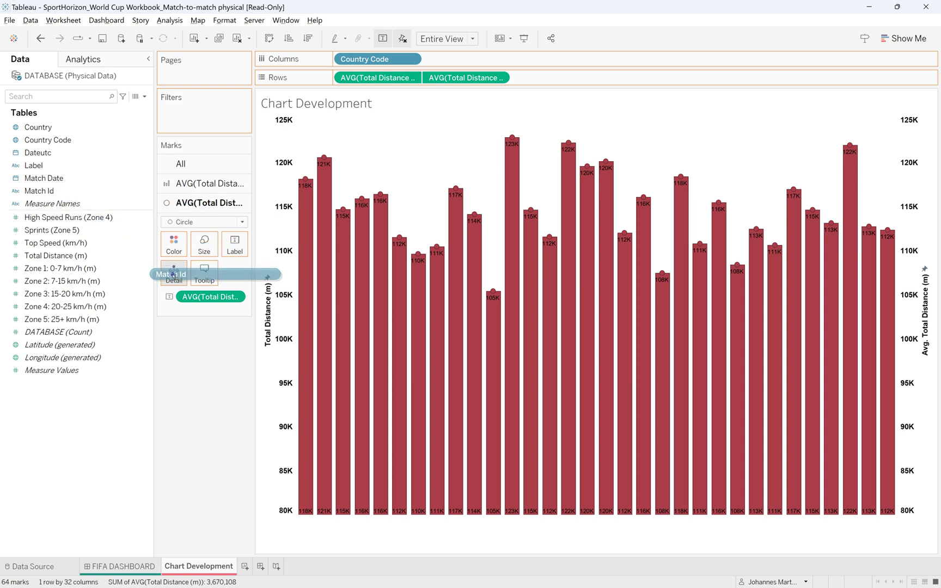
drag(173, 275, 174, 273)
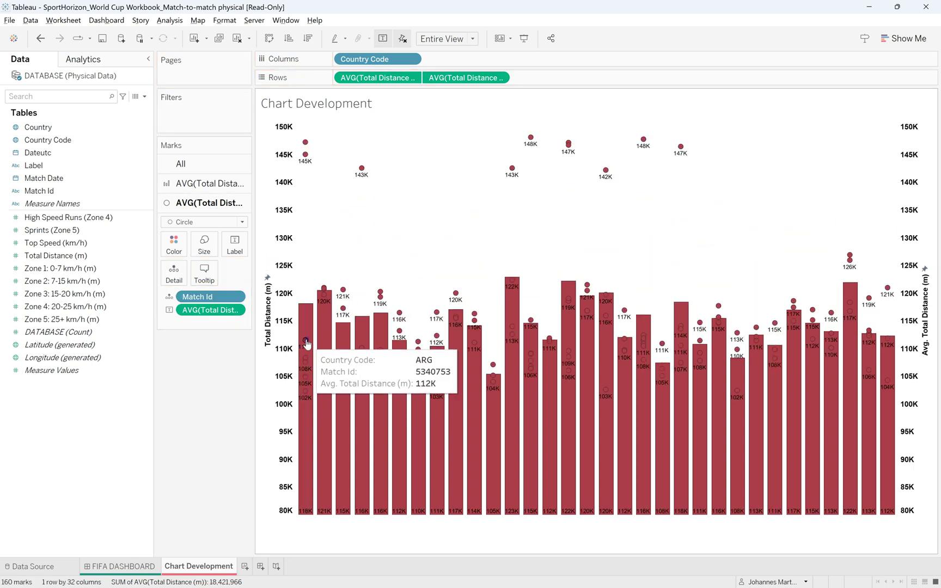
click(183, 246)
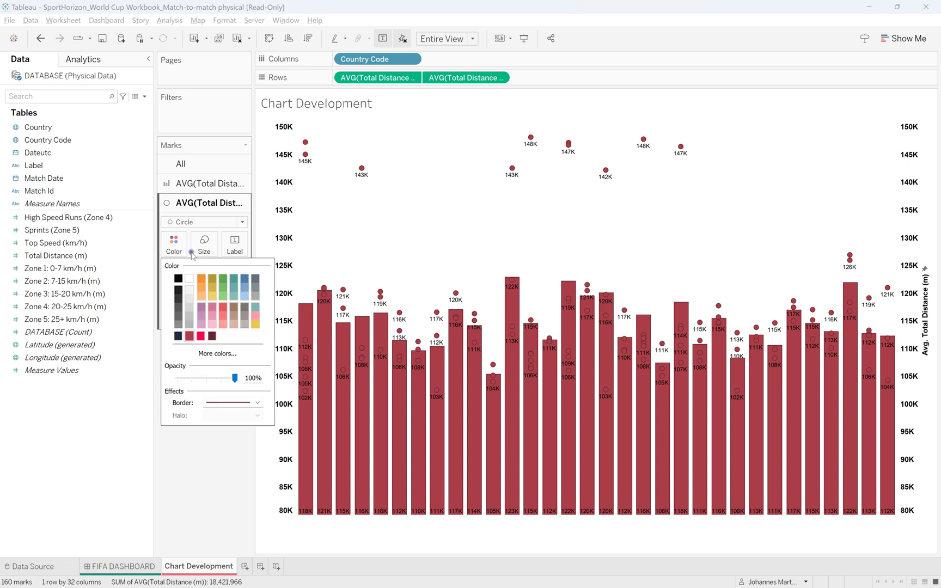
click(211, 296)
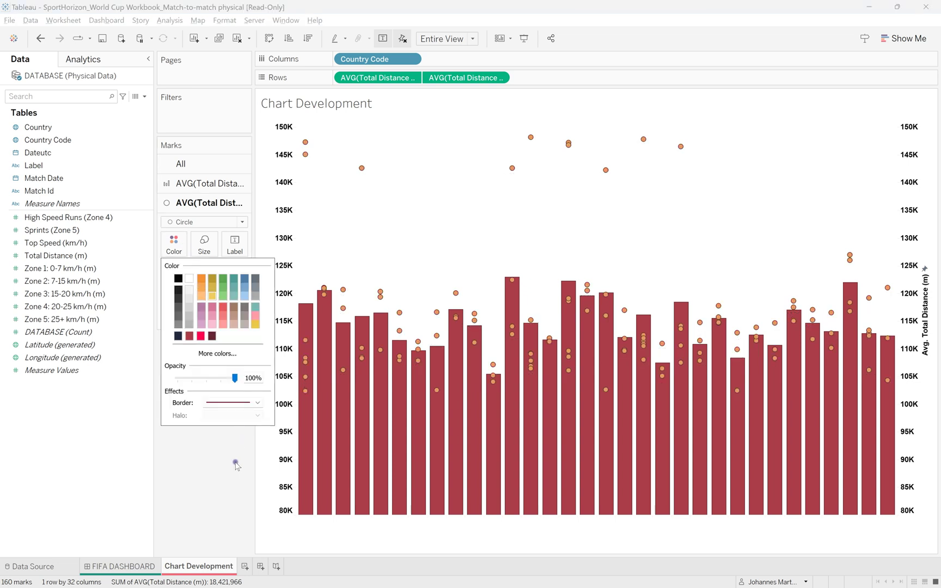
click(223, 498)
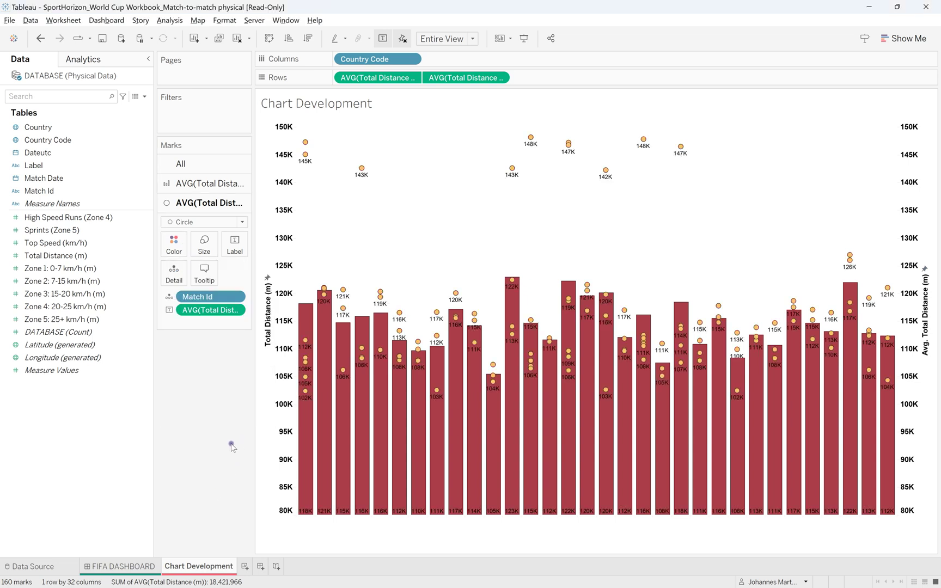
mouse_move(301, 326)
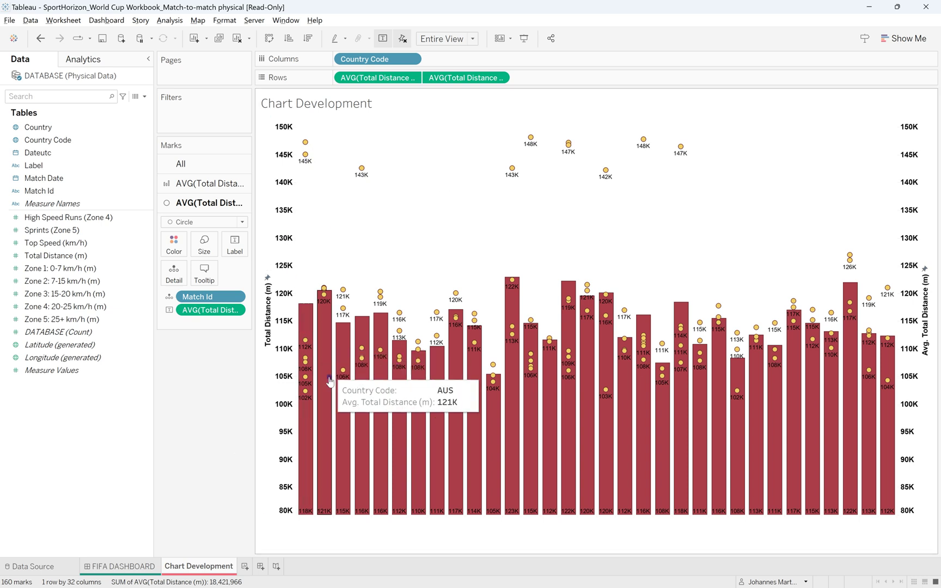